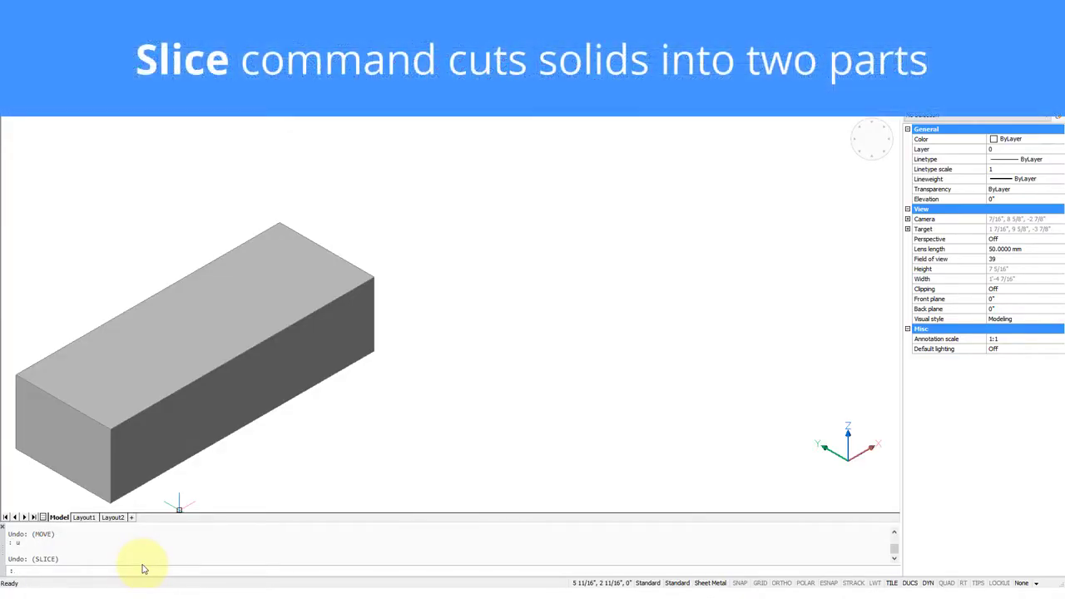
# Start SLICE and select the box as the only solid to cut.
pyautogui.press('Return')
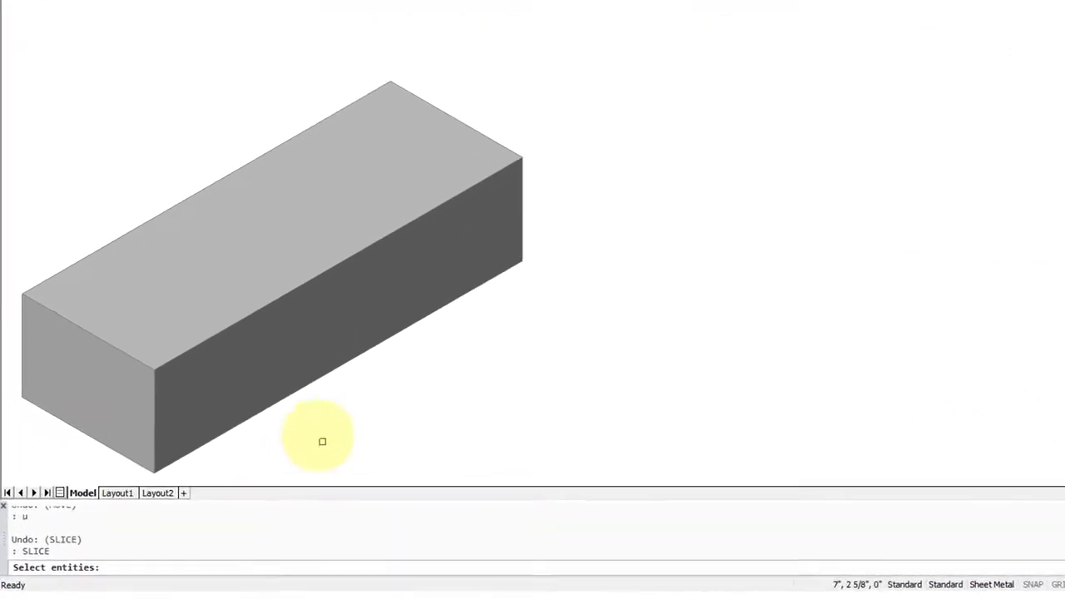
pyautogui.click(296, 393)
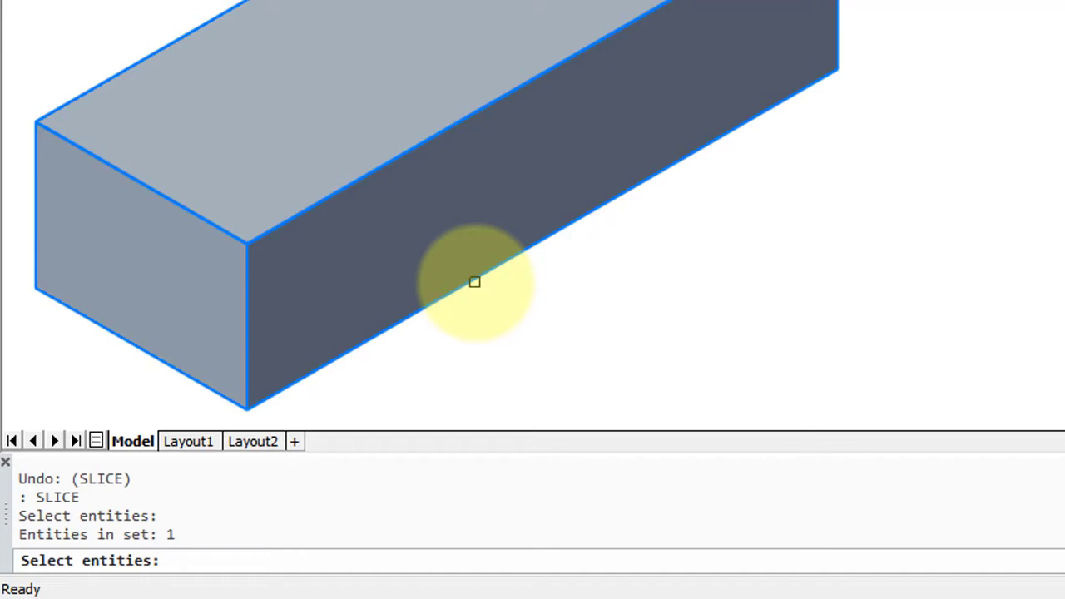
pyautogui.press('Return')
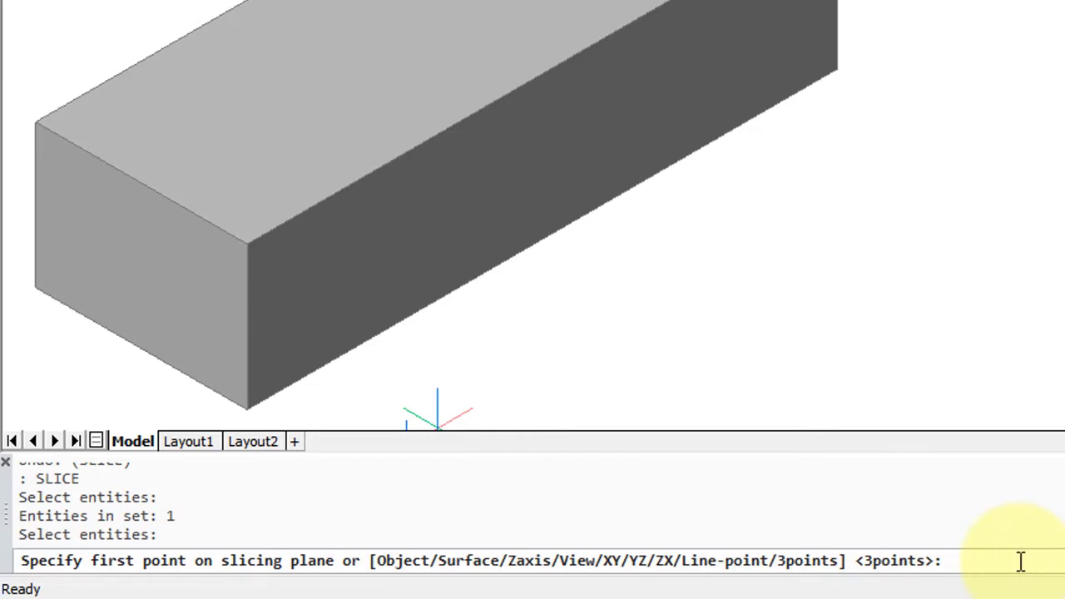
# Slice the box along a 3-point plane through its top-left, front and far-right corners.
pyautogui.press('Return')
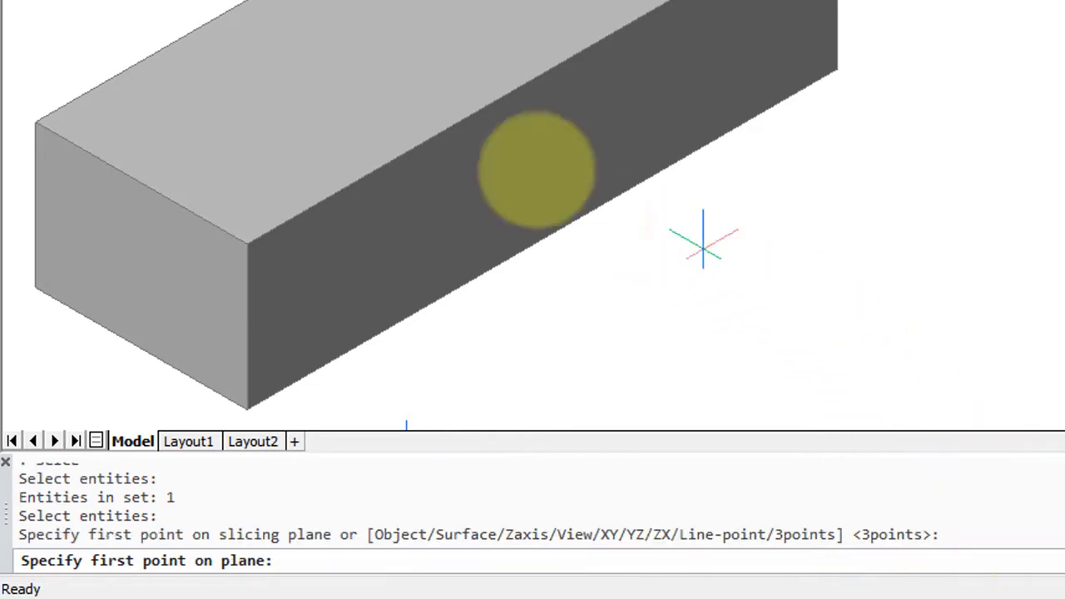
pyautogui.click(36, 122)
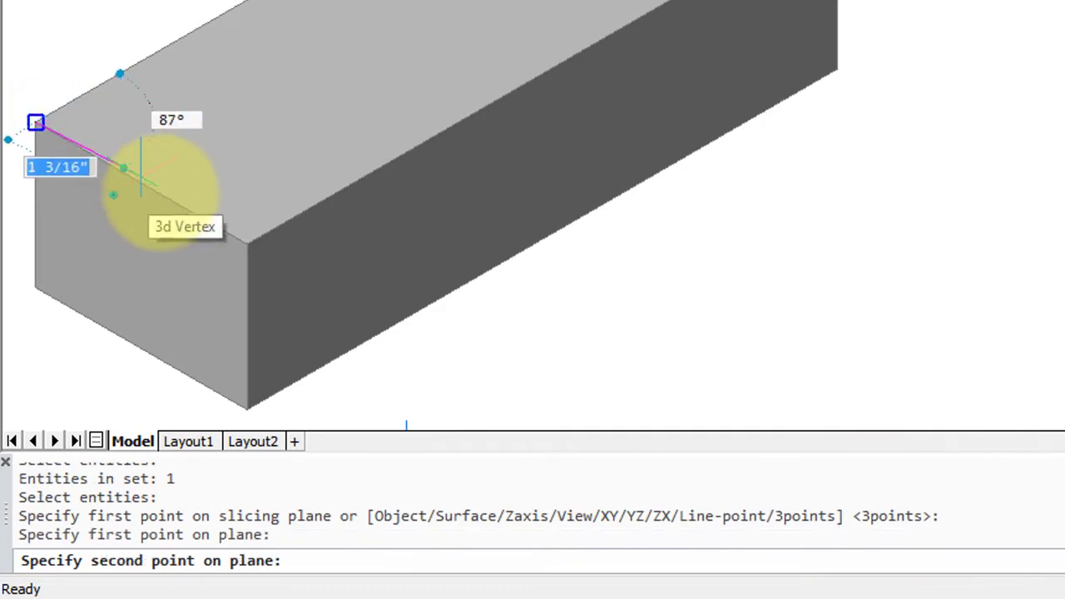
pyautogui.click(247, 244)
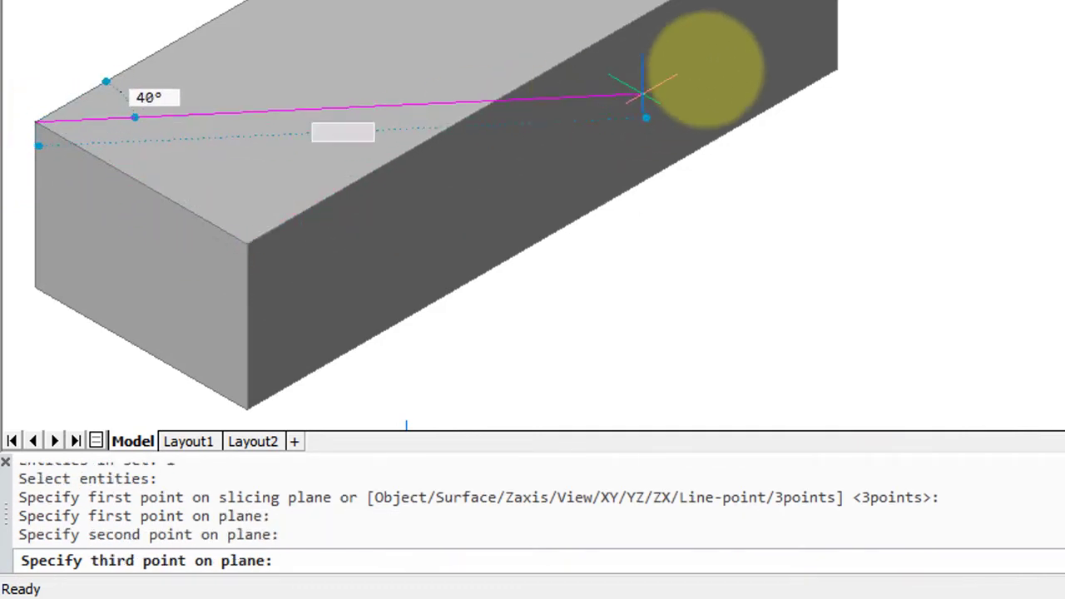
pyautogui.click(837, 69)
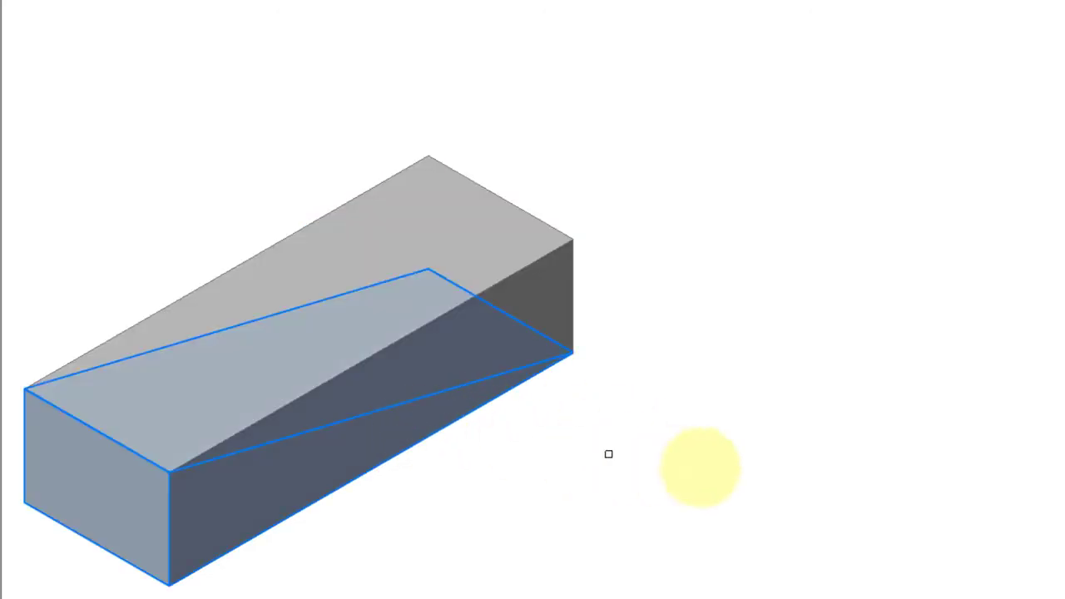
# Move the lower wedge off to the lower right of the other half.
pyautogui.press('Return')
pyautogui.click(419, 466)
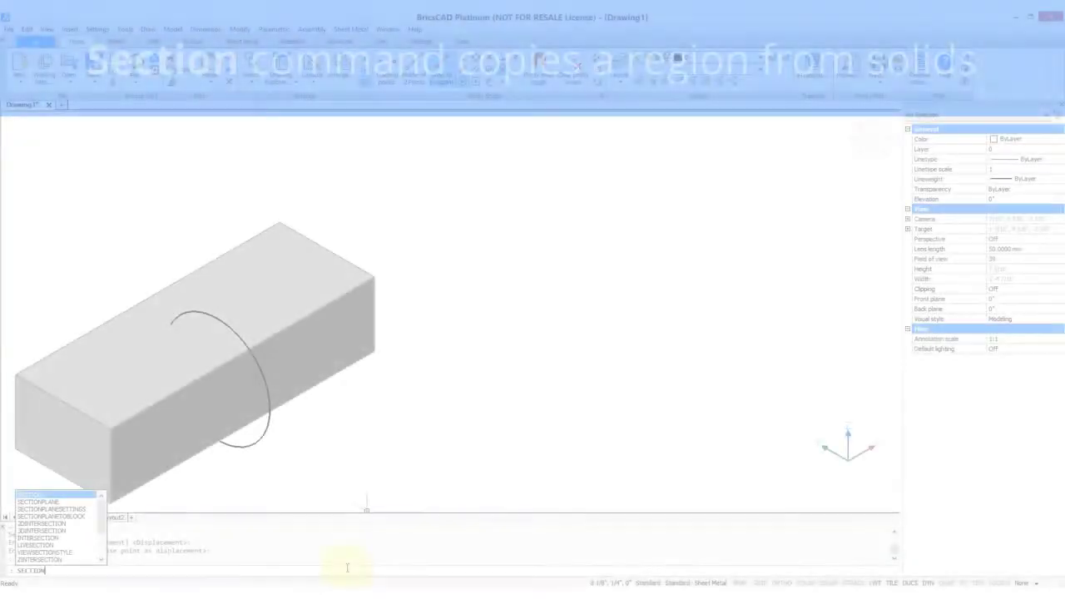
# Start SECTION with the box selected as the solid to section.
pyautogui.press('Return')
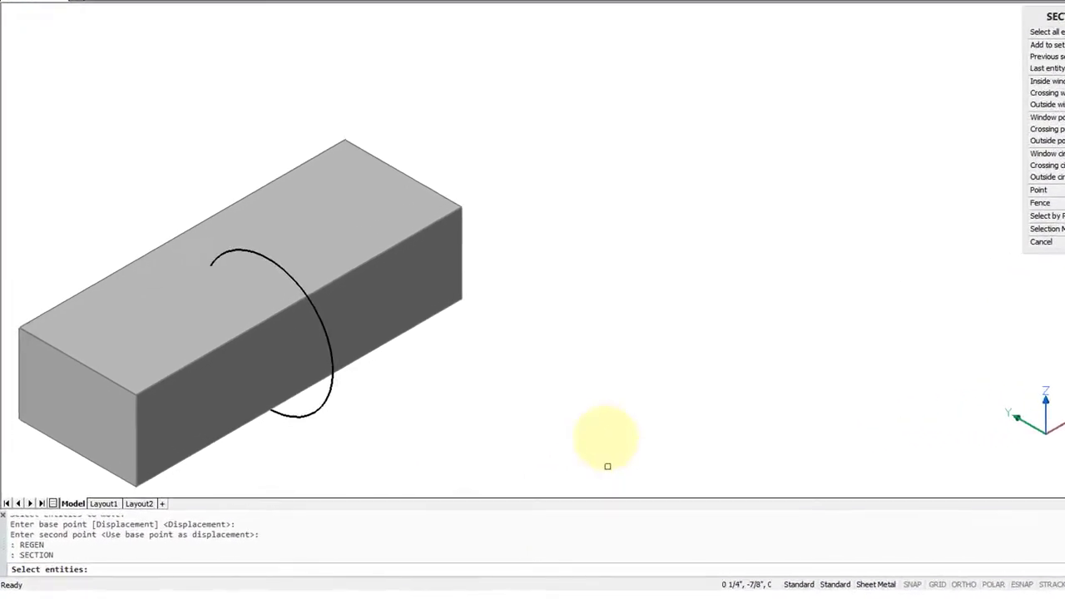
pyautogui.click(424, 321)
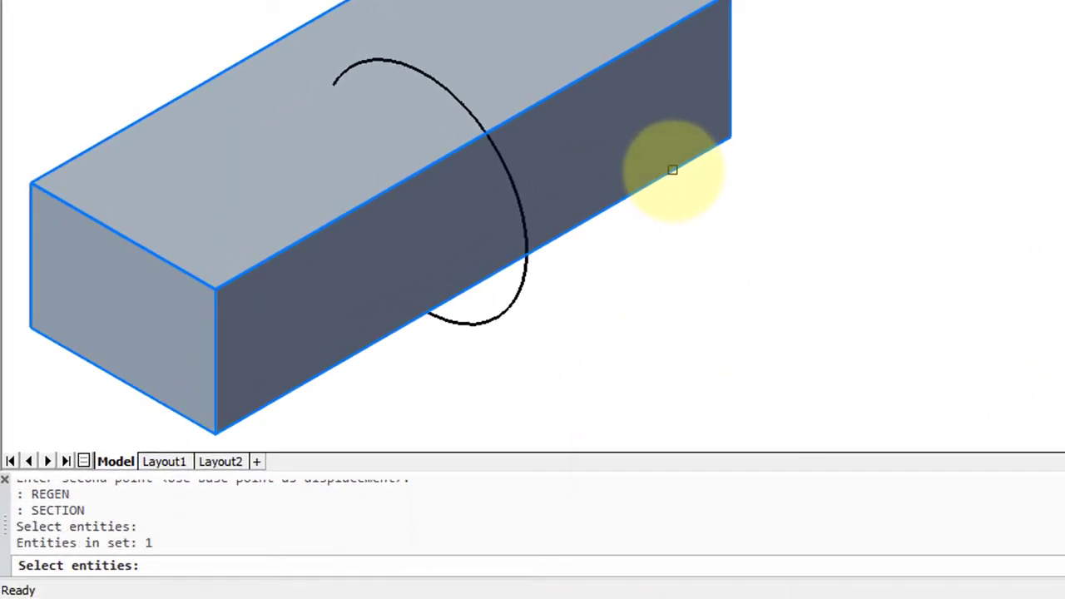
pyautogui.press('Return')
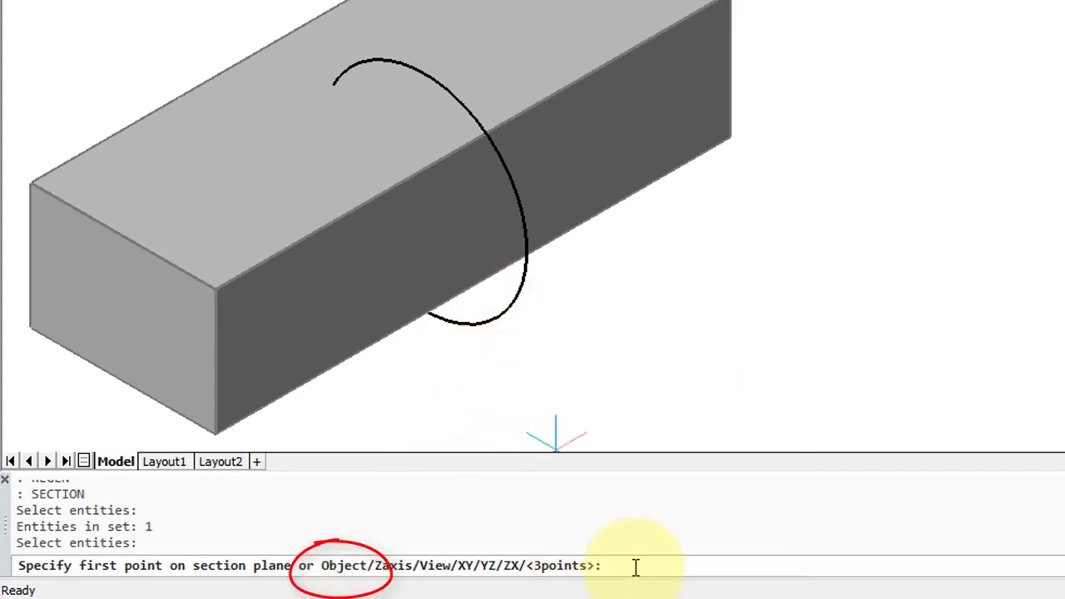
# Cut a section region through the box, using the circle as the plane object.
pyautogui.write('o')
pyautogui.press('Return')
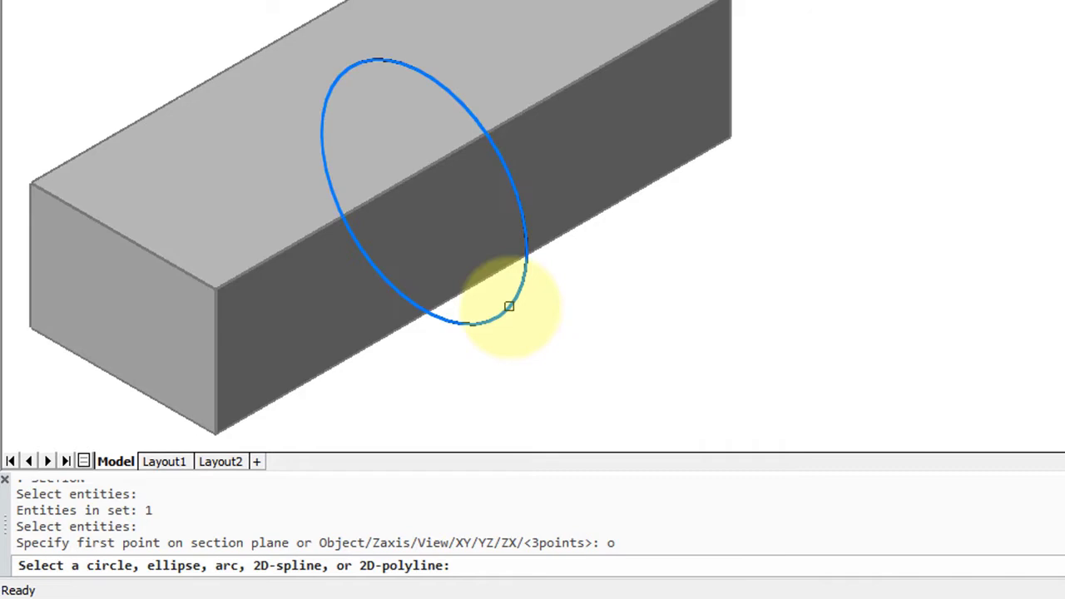
pyautogui.click(509, 306)
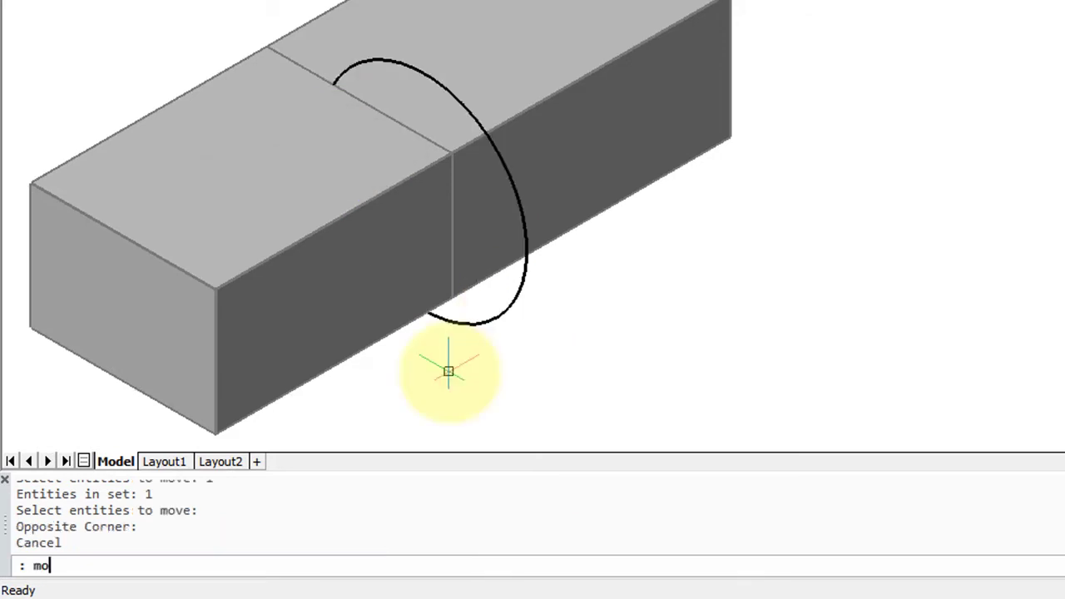
pyautogui.write('ve')
pyautogui.press('Return')
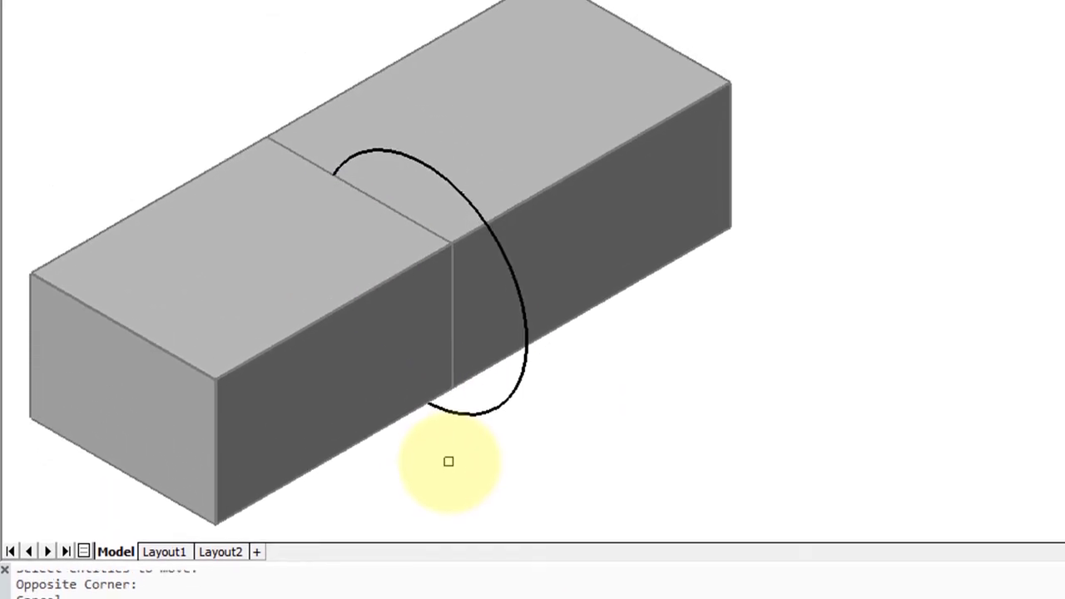
# Move the section region to the right of the box and display its properties.
pyautogui.press('Return')
pyautogui.click(464, 502)
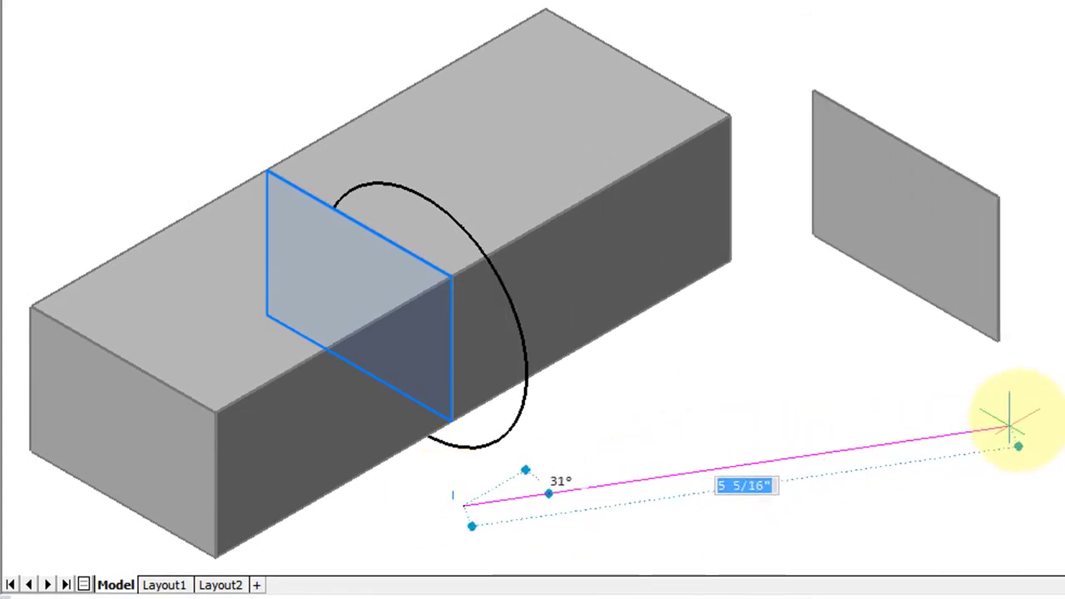
pyautogui.click(1021, 414)
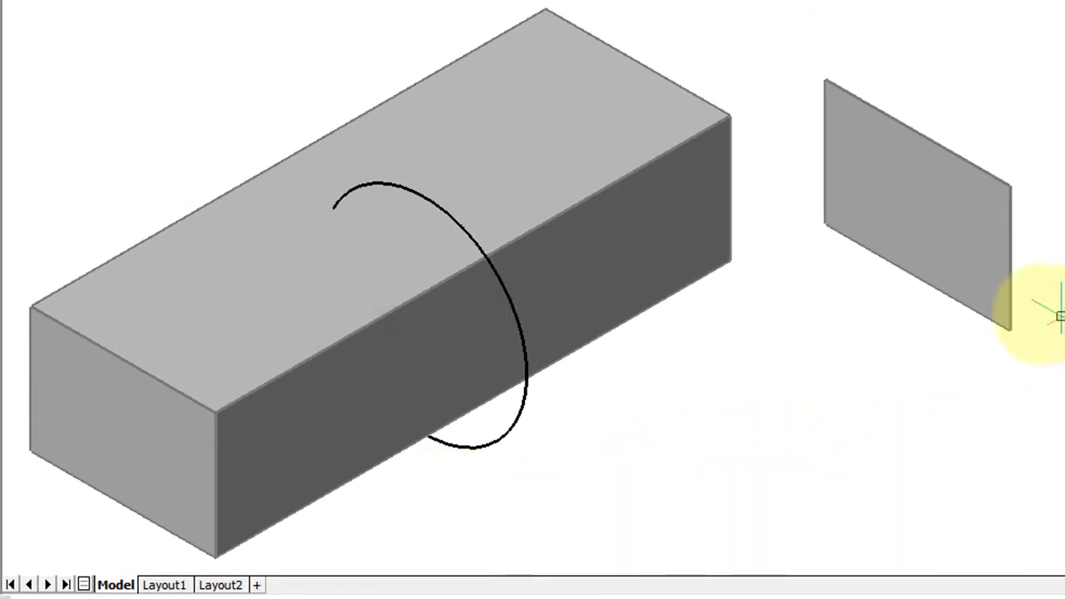
pyautogui.click(1008, 309)
pyautogui.doubleClick(1006, 305)
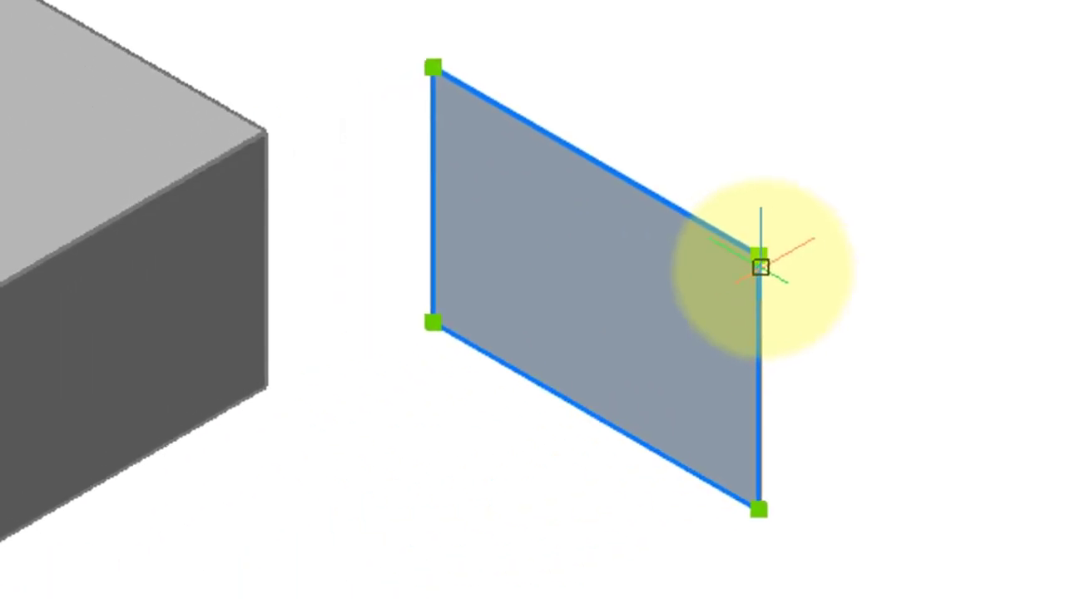
# Shift the region slightly up-right, then select the box to show its 3D Solid properties.
pyautogui.click(835, 232)
pyautogui.click(1003, 181)
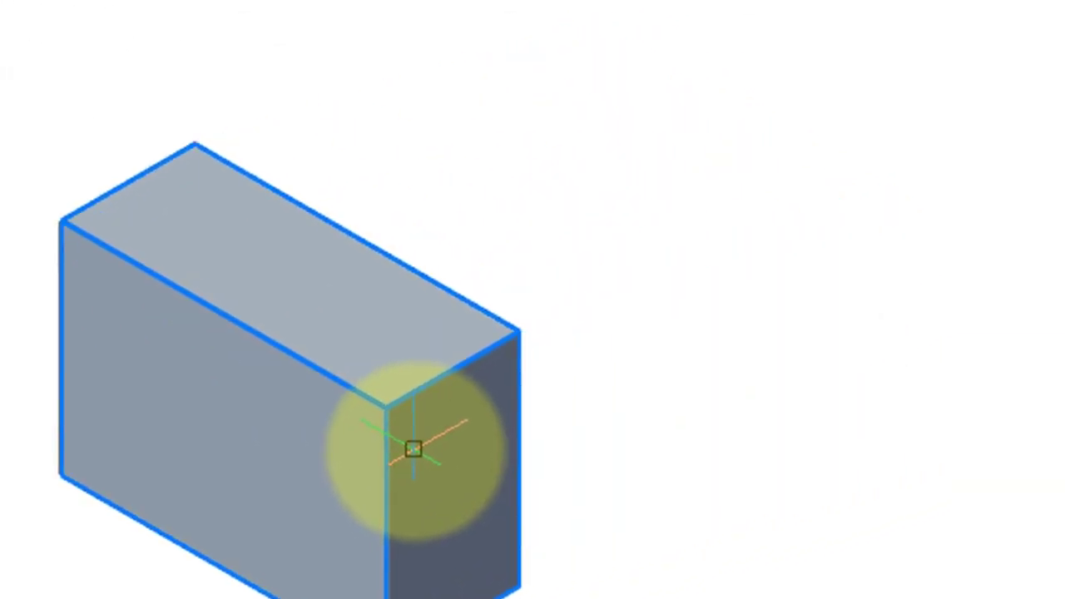
pyautogui.click(414, 450)
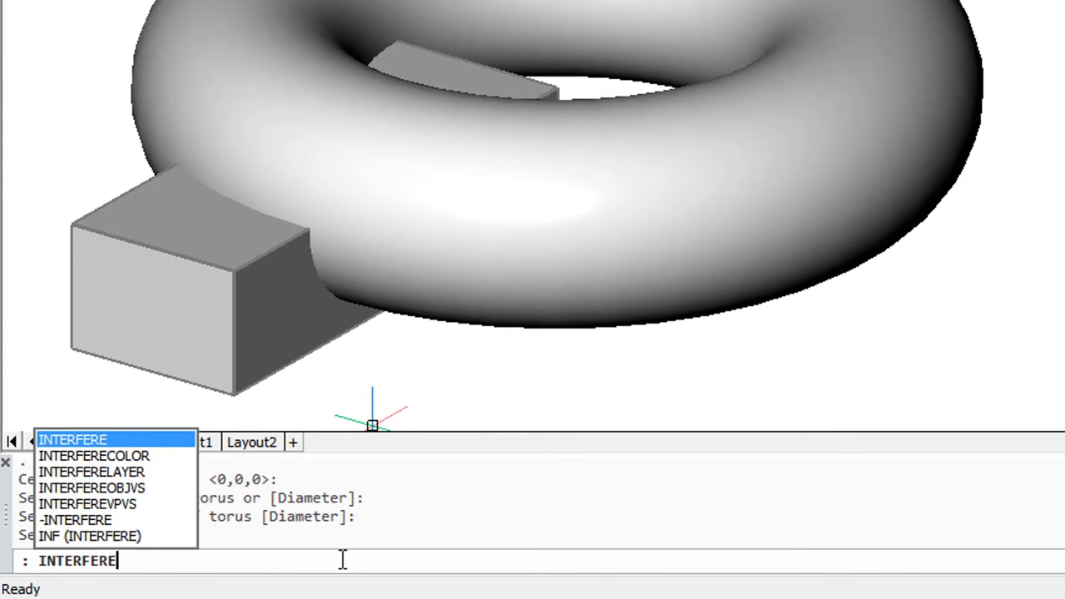
# Run INTERFERE with the box as the first set and the torus as the second.
pyautogui.press('Return')
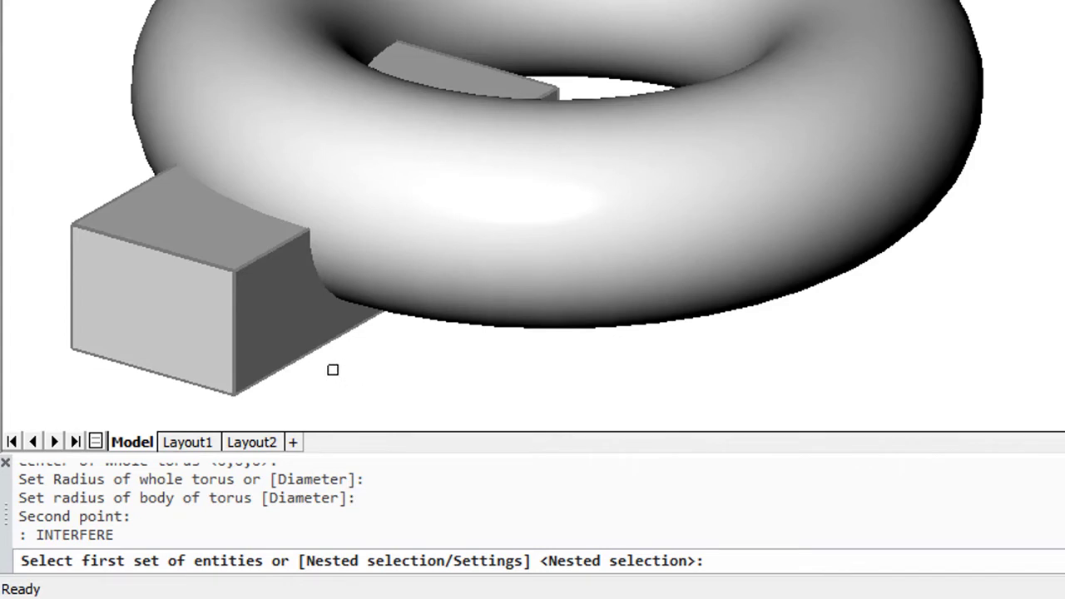
pyautogui.click(313, 342)
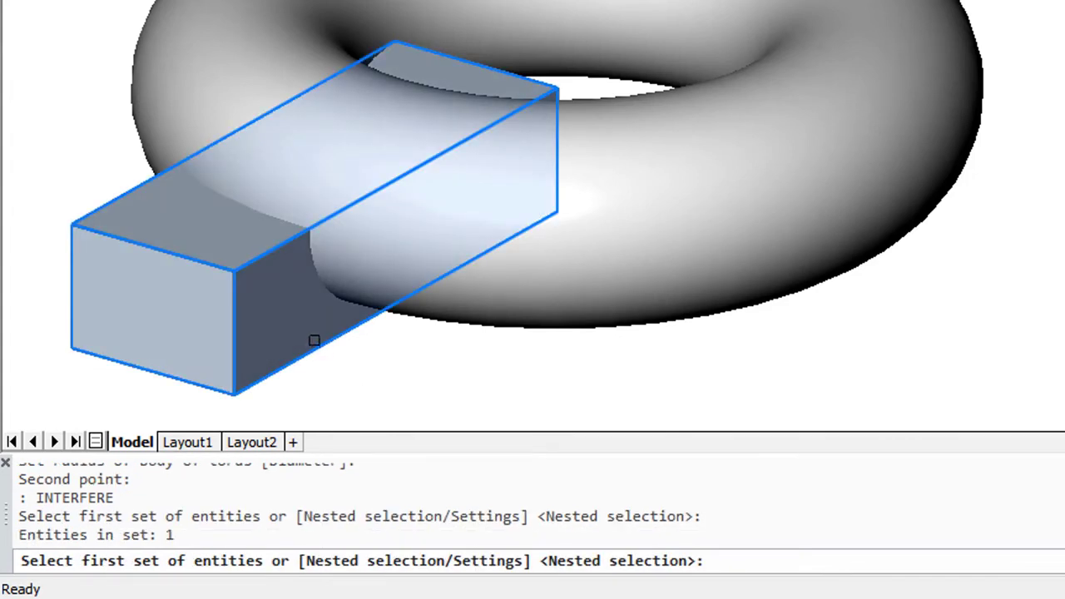
pyautogui.press('Return')
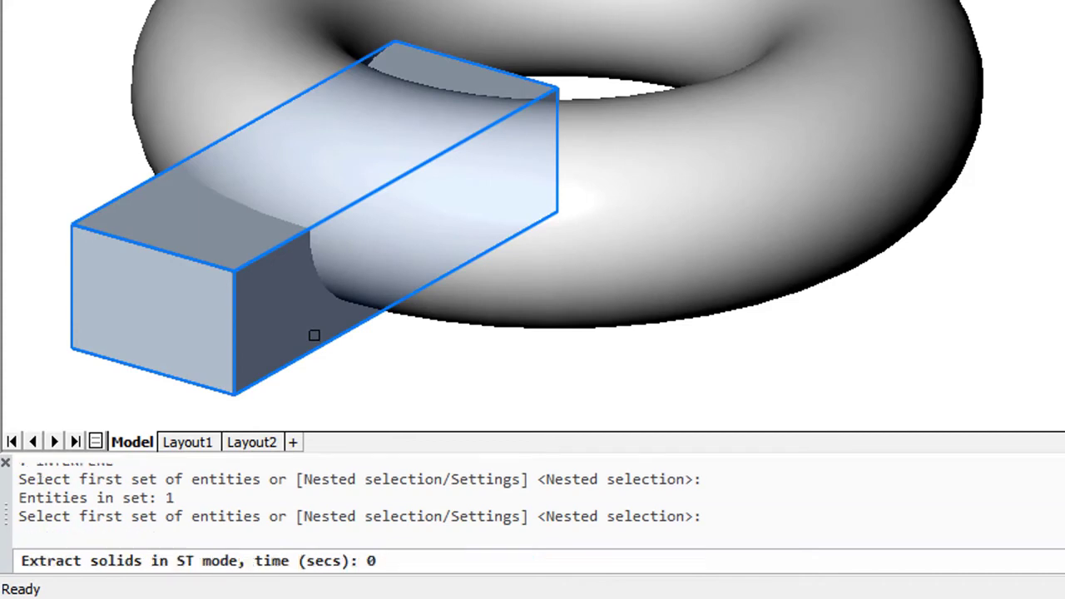
pyautogui.click(518, 324)
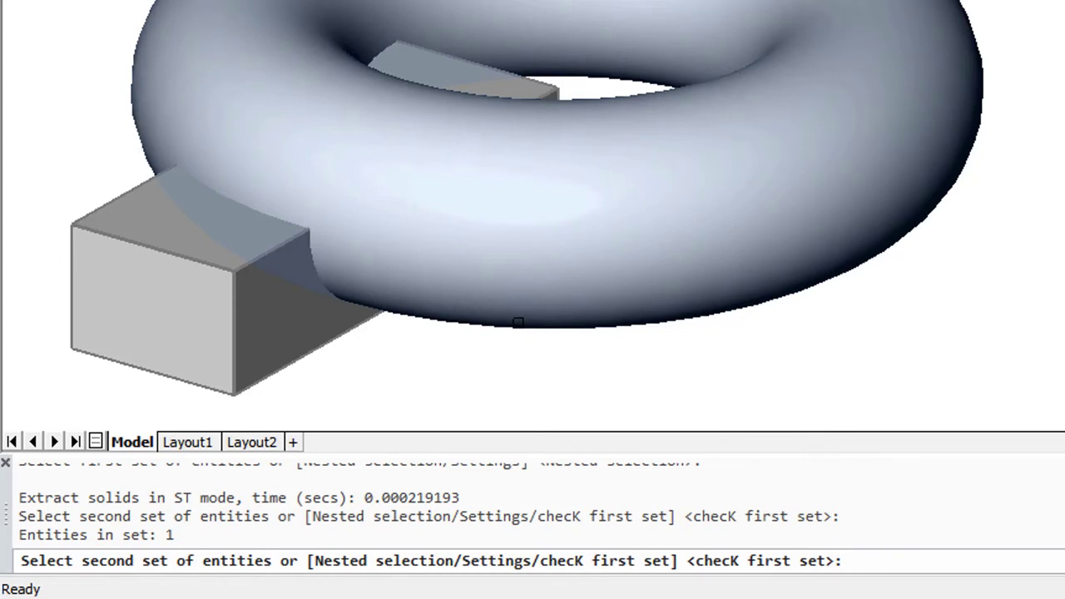
pyautogui.press('Return')
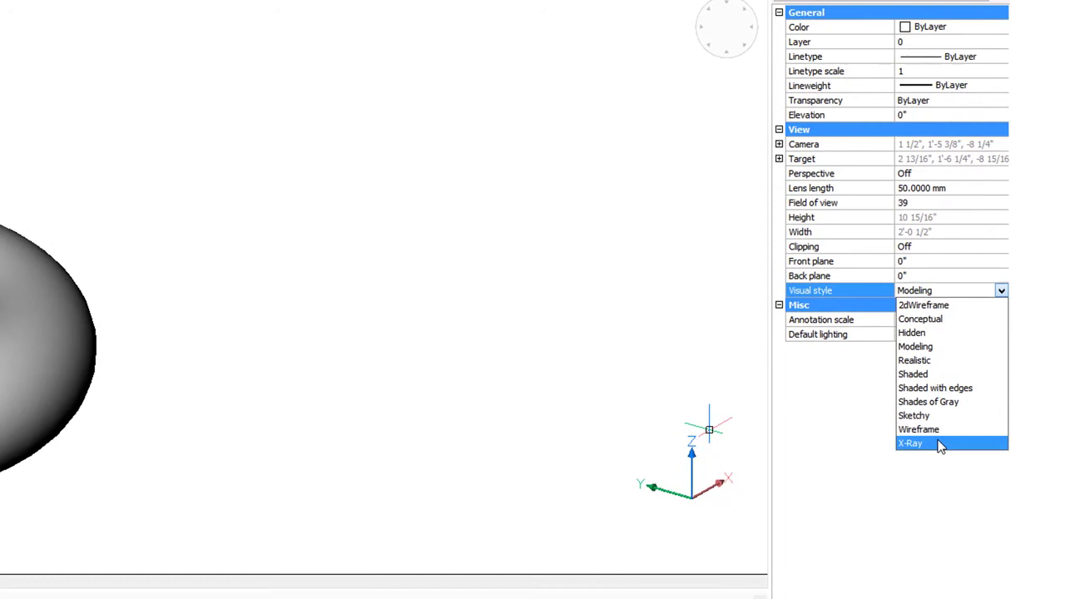
pyautogui.click(941, 445)
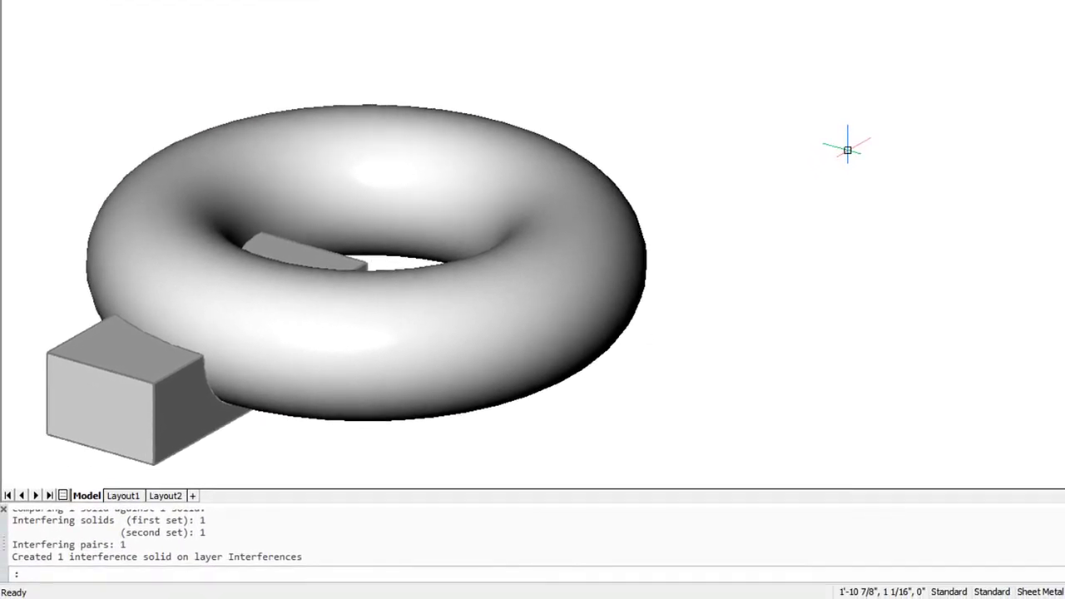
pyautogui.press('Return')
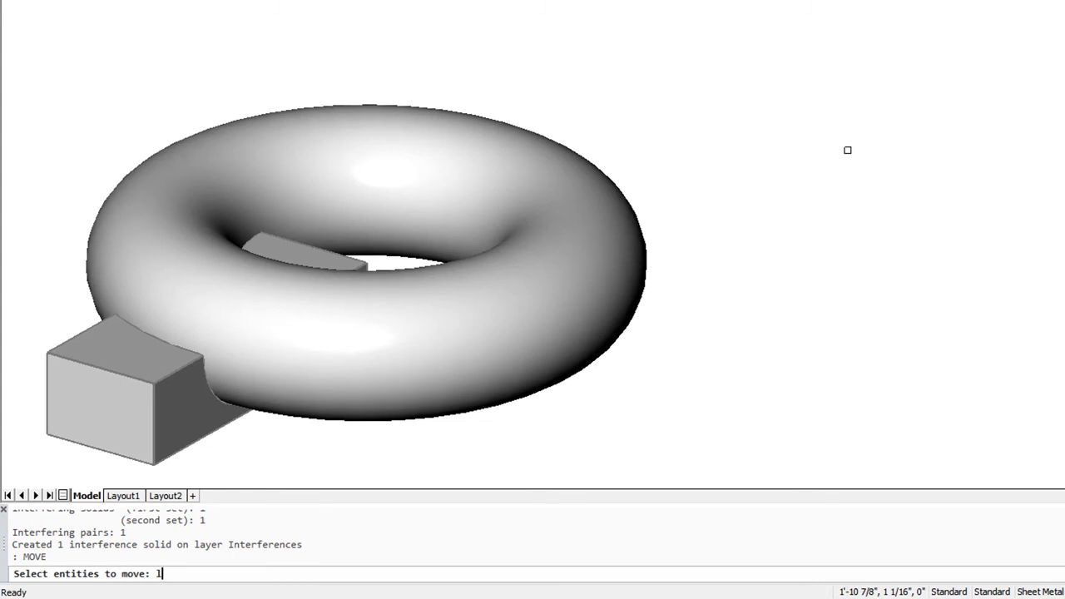
pyautogui.write('l')
pyautogui.press('Return')
pyautogui.press('Return')
pyautogui.click(308, 465)
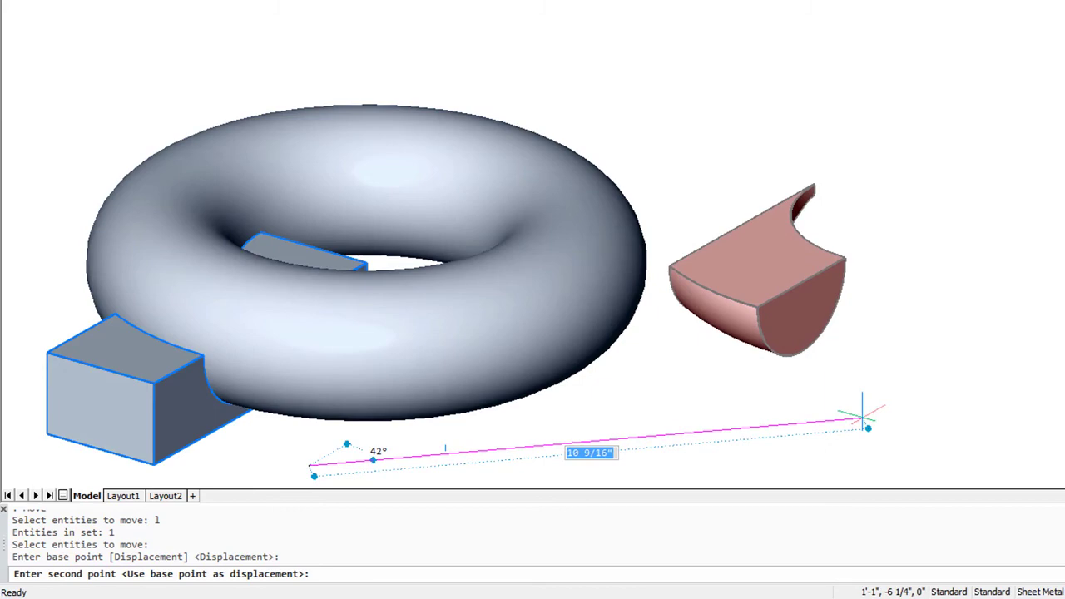
pyautogui.click(862, 416)
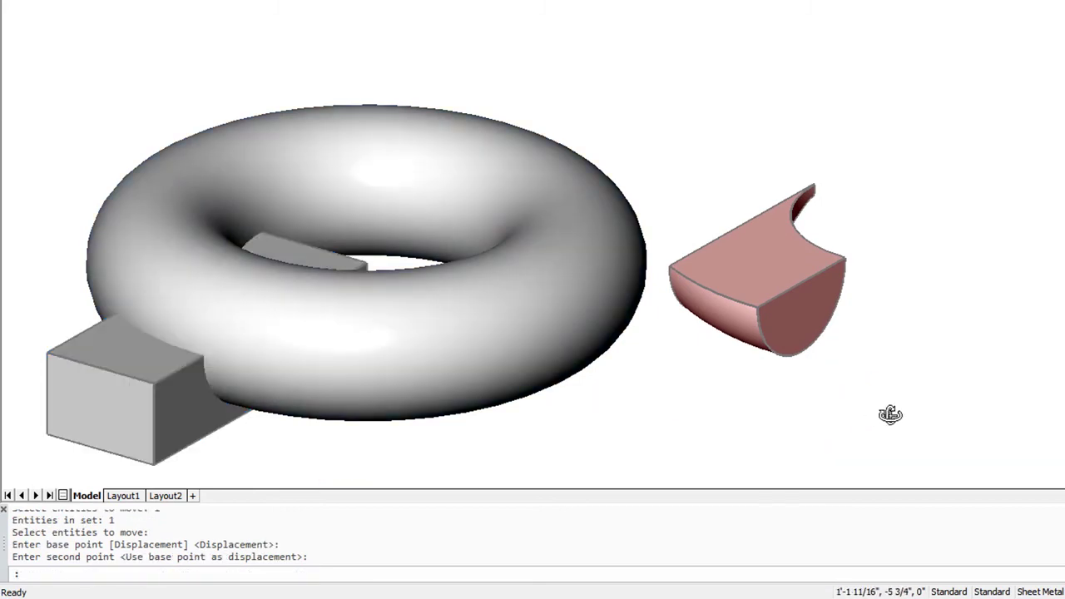
pyautogui.keyDown('shift'); pyautogui.moveTo(890, 414); pyautogui.dragTo(704, 418, button='middle'); pyautogui.keyUp('shift')
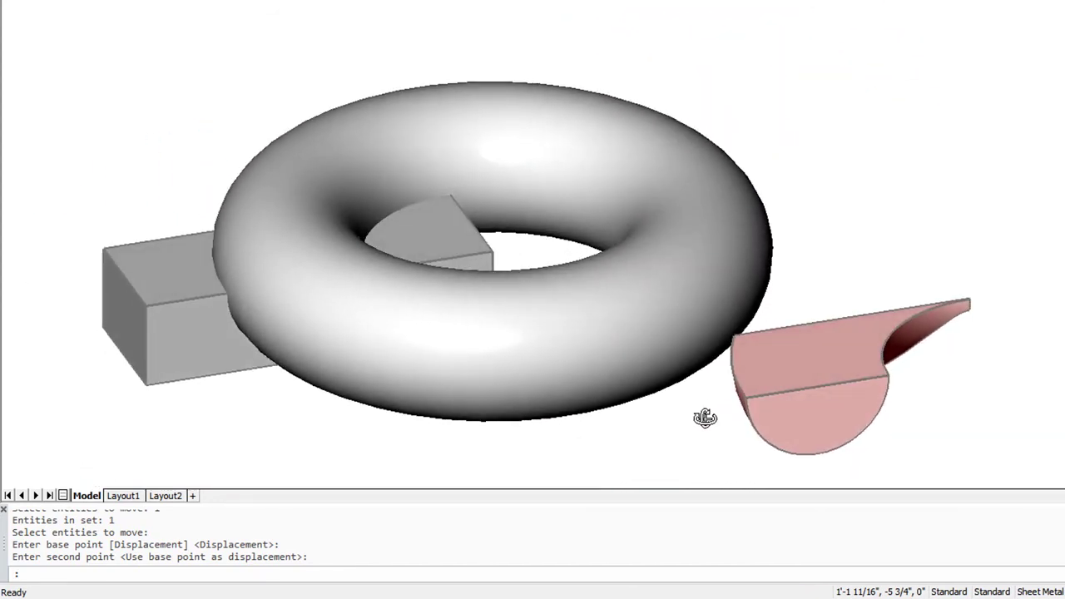
pyautogui.write('u')
pyautogui.press('Return')
pyautogui.hotkey('ctrl', 'z')
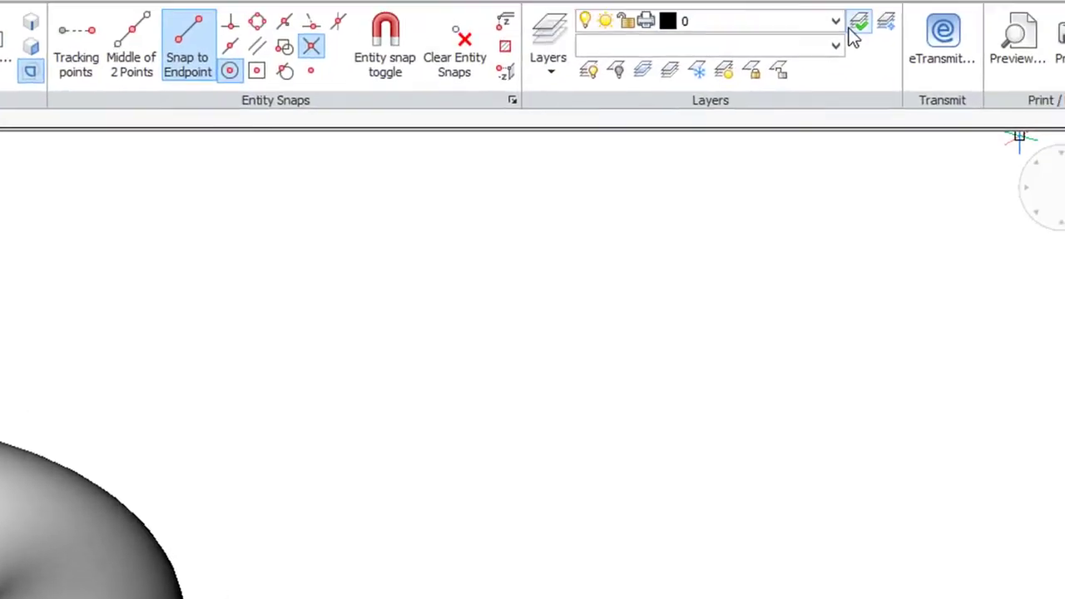
# Make Interferences the current layer and display the solid's mass properties (8.3851 in³ volume).
pyautogui.click(733, 95)
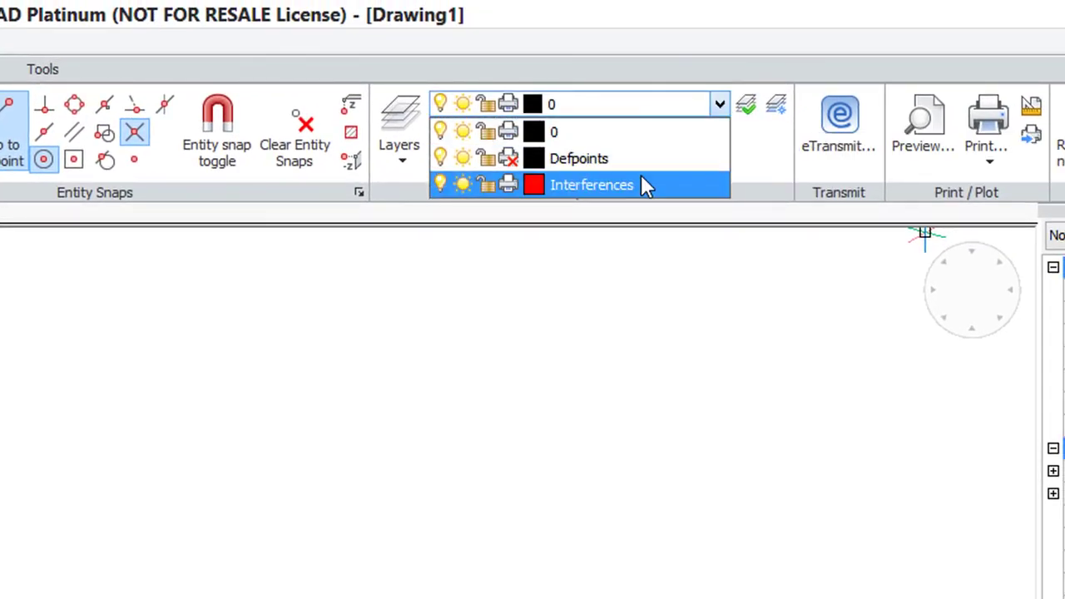
pyautogui.click(646, 184)
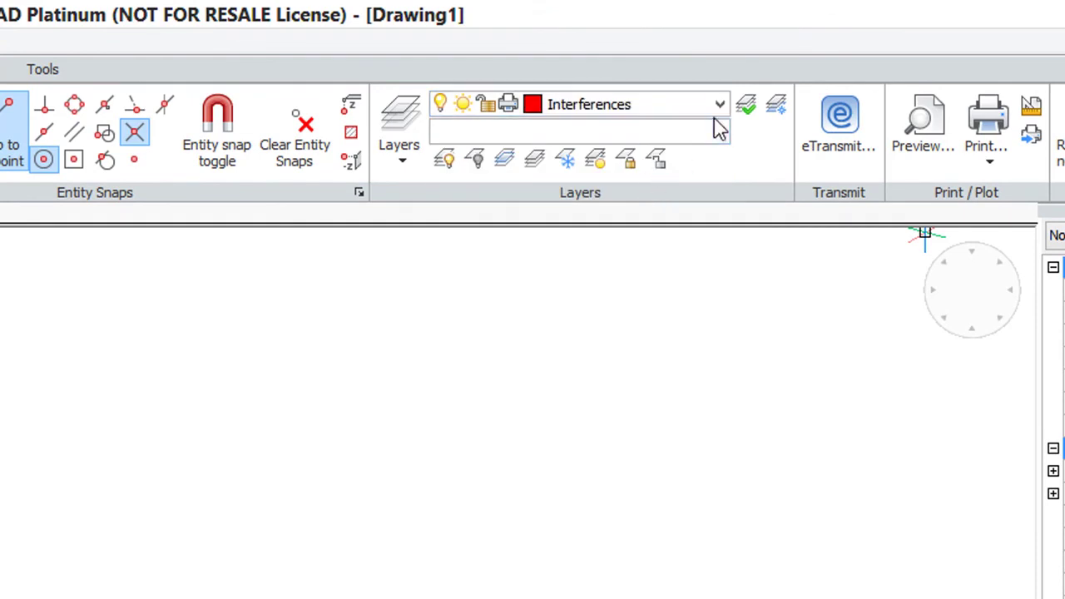
pyautogui.click(624, 105)
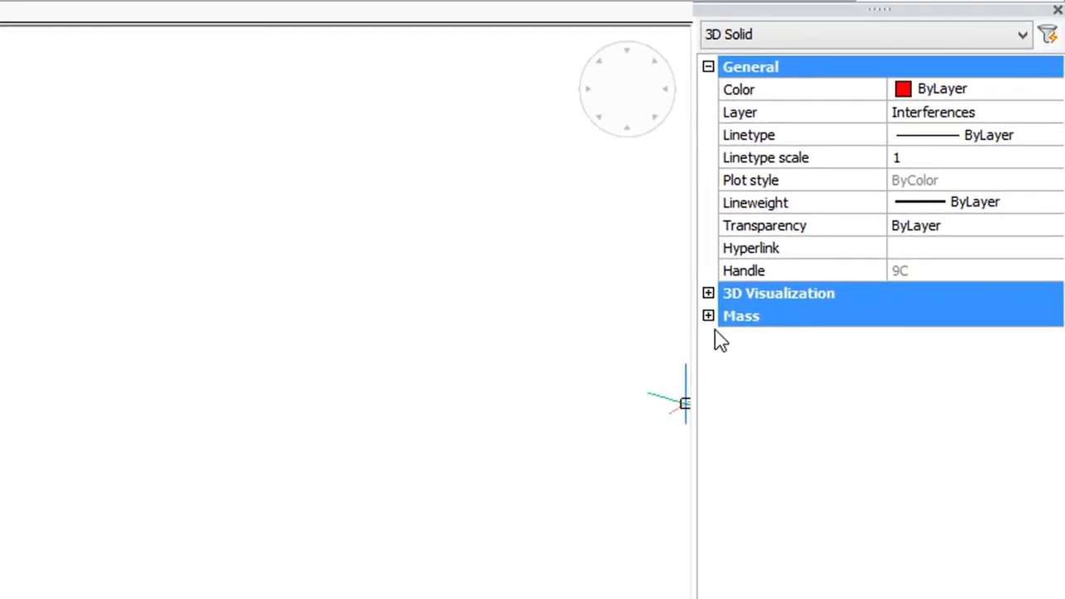
pyautogui.click(720, 305)
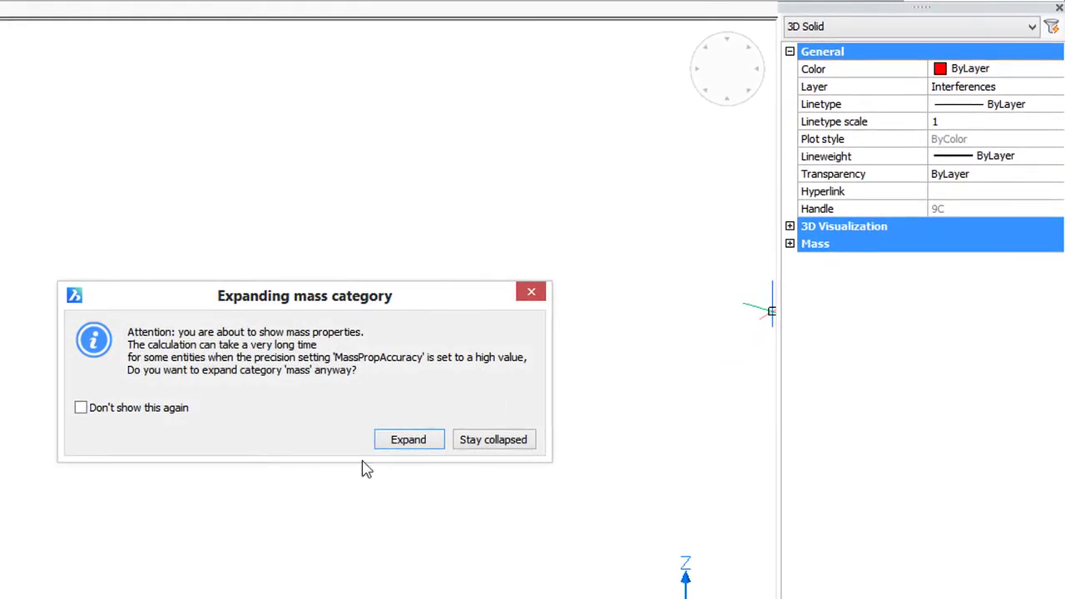
pyautogui.click(427, 445)
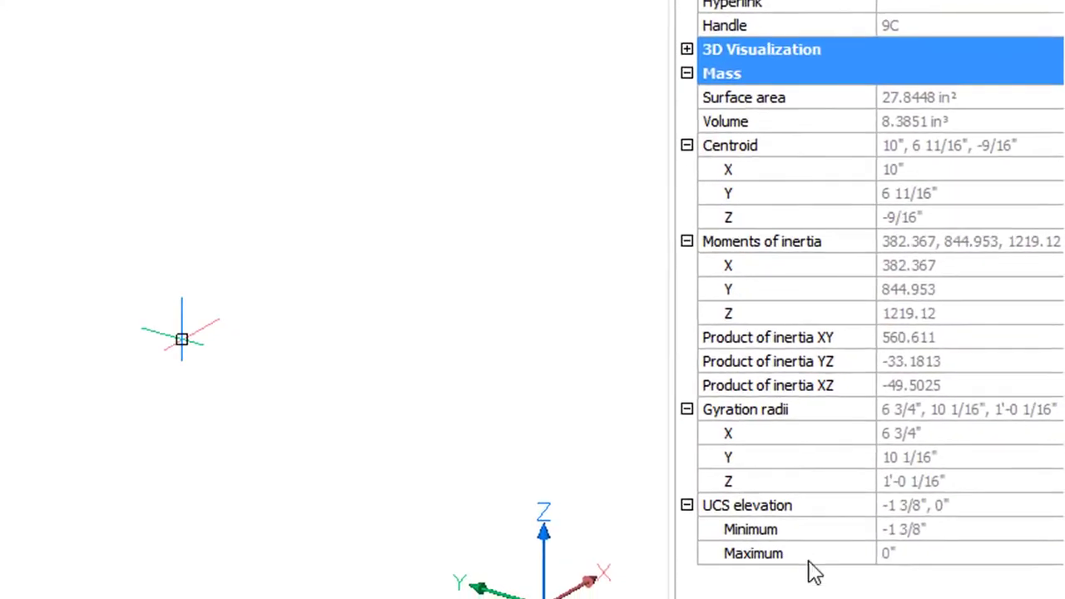